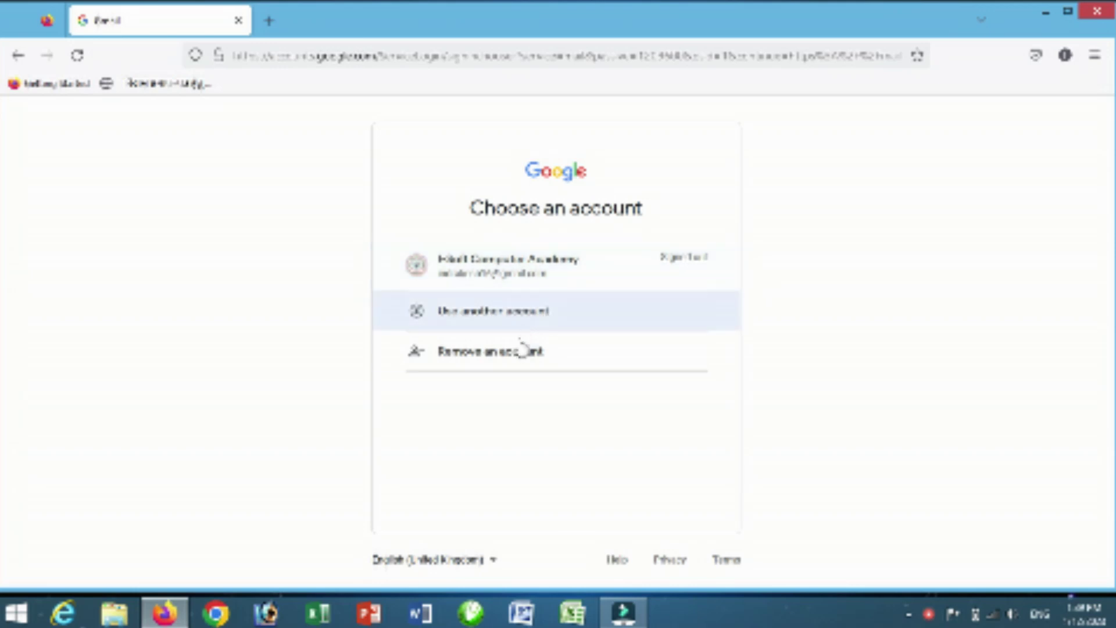
# Remove the previously saved Google account from this browser's sign-in page.
pyautogui.click(485, 352)
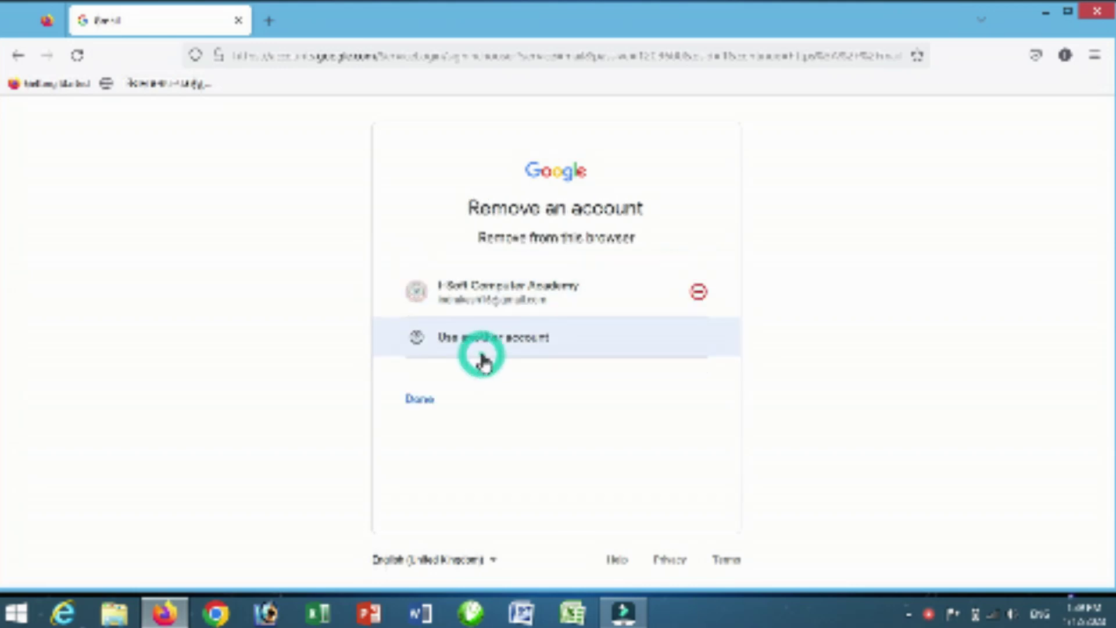
pyautogui.click(701, 294)
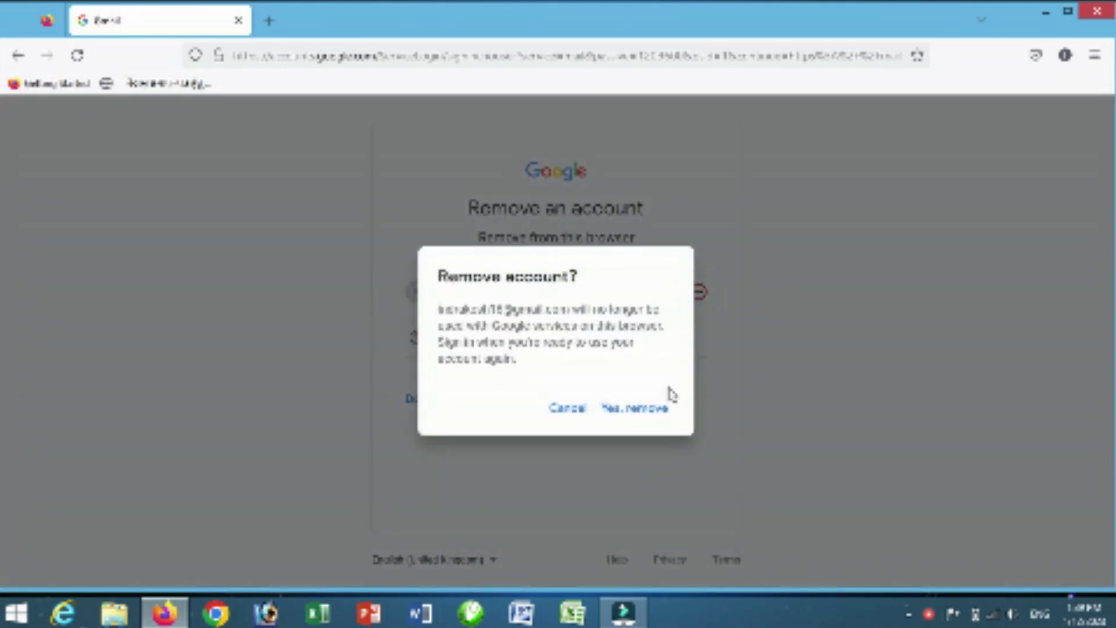
pyautogui.click(641, 413)
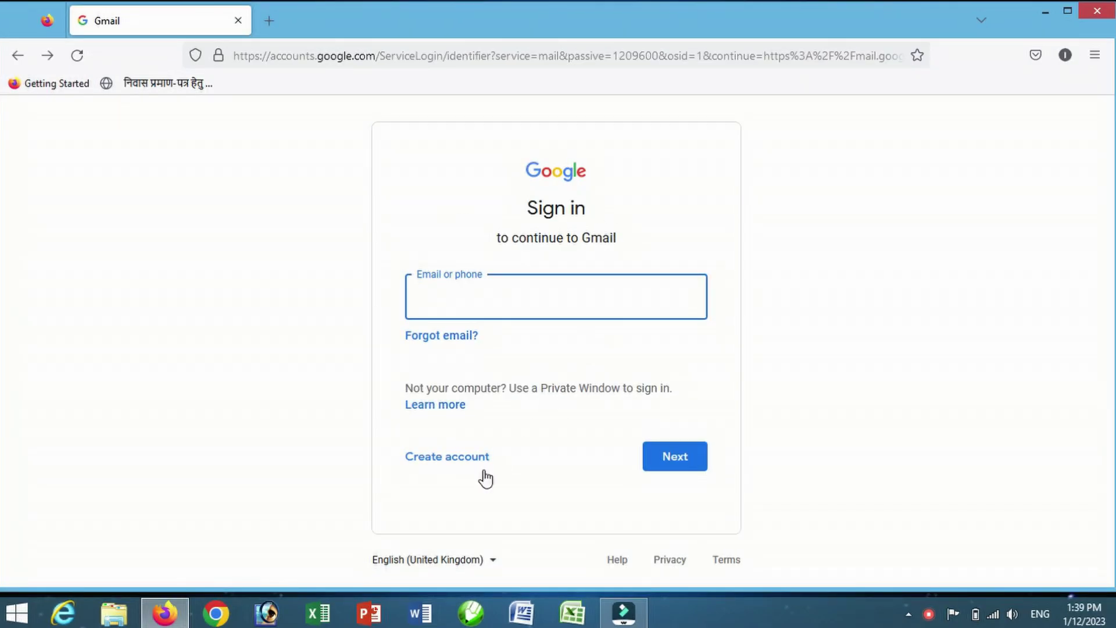
# Start creating a new Google account for personal use (For myself).
pyautogui.click(447, 469)
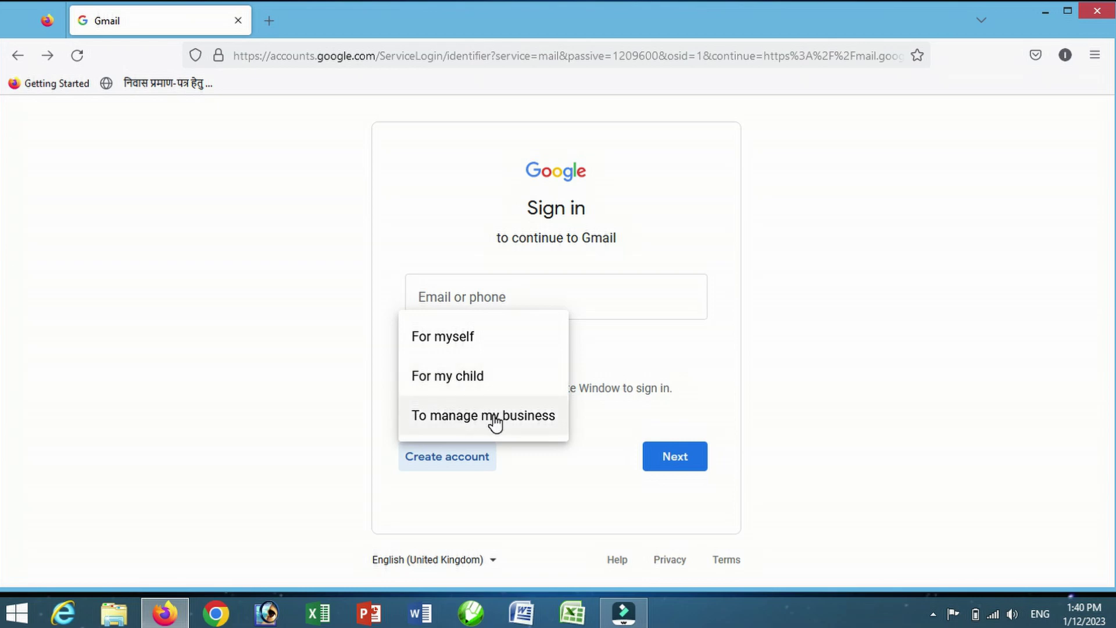
pyautogui.click(450, 343)
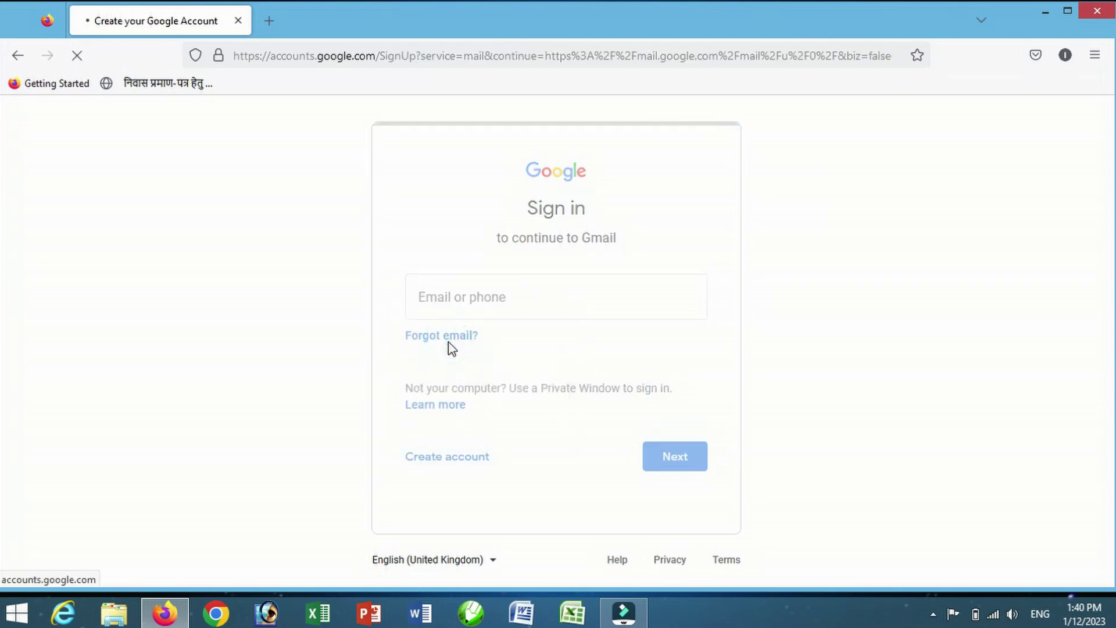
# Once the sign-up form loads, place the cursor in the First name field.
pyautogui.click(293, 292)
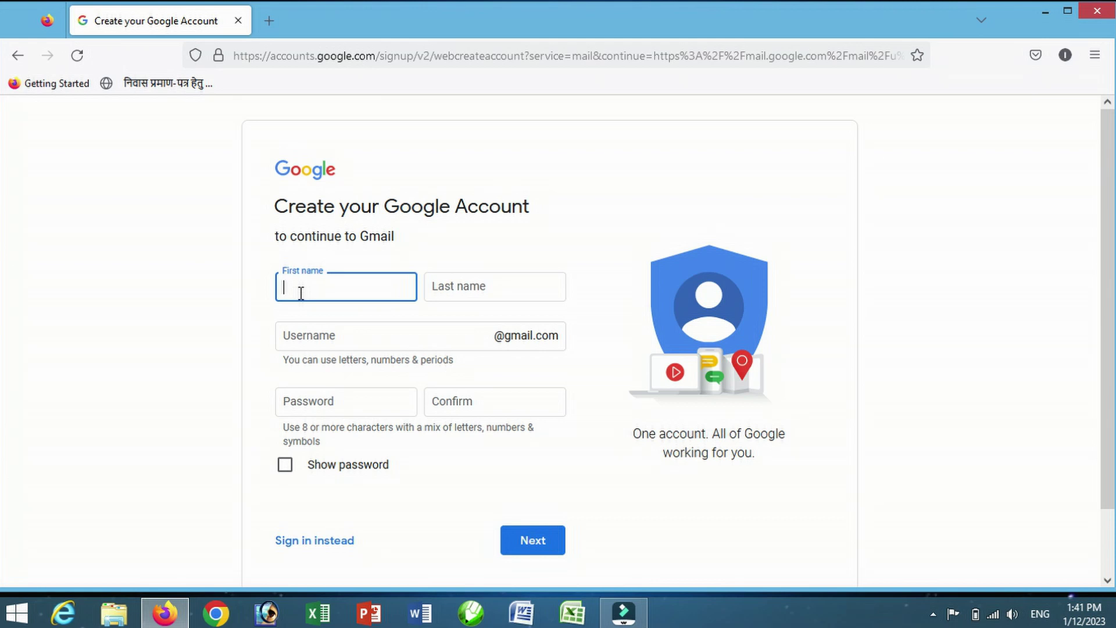
# Enter the first and last names, try a username, then accept Google's suggested available one.
pyautogui.press('Tab')
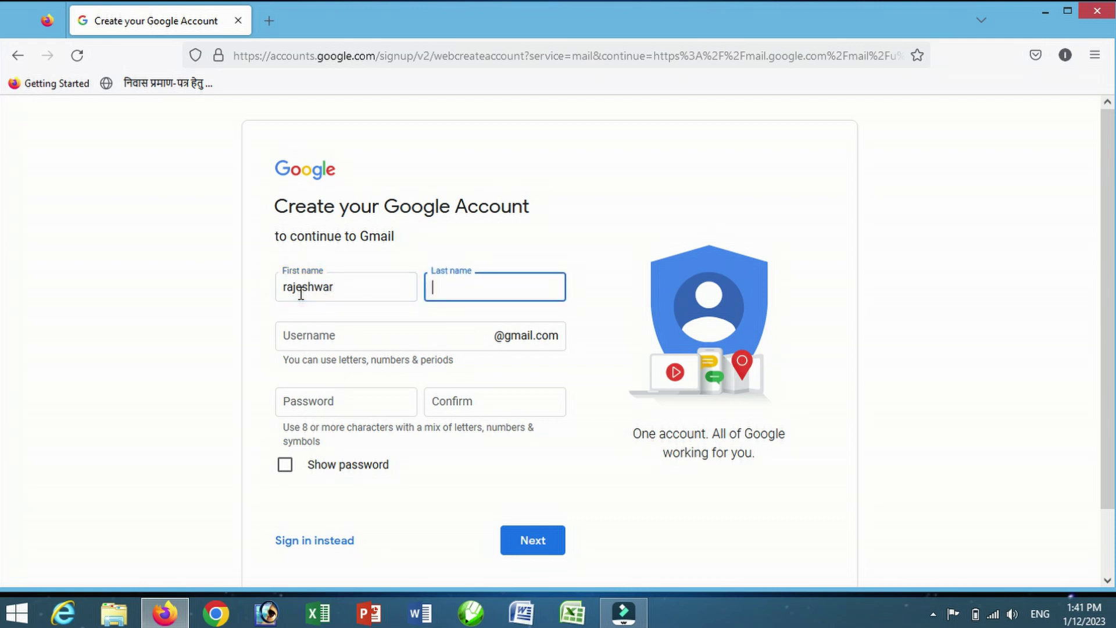
pyautogui.press('Tab')
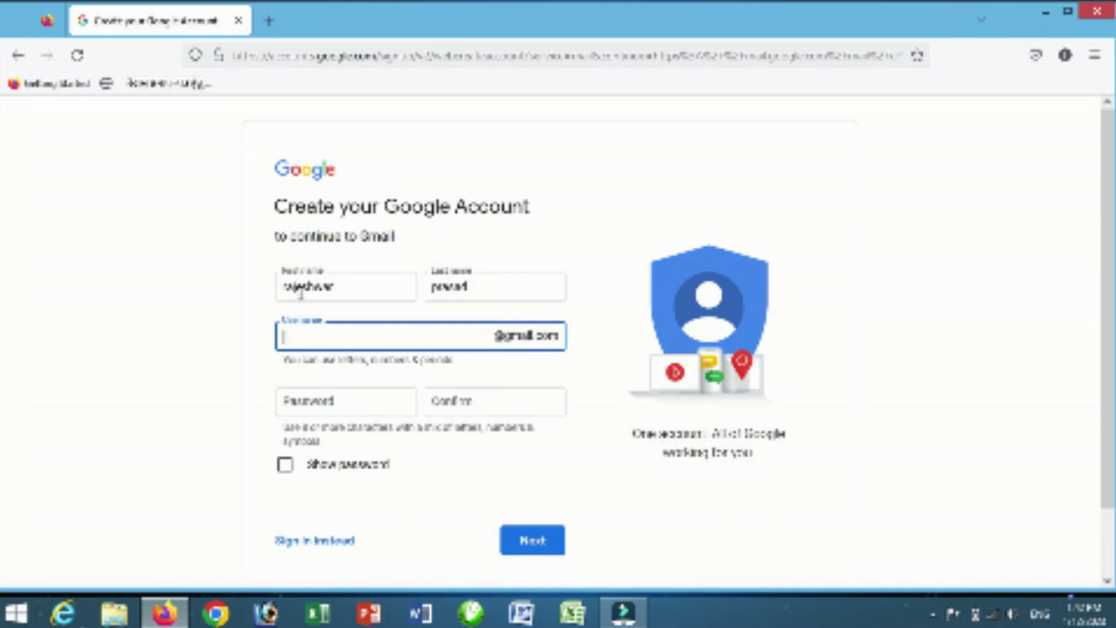
pyautogui.press('Tab')
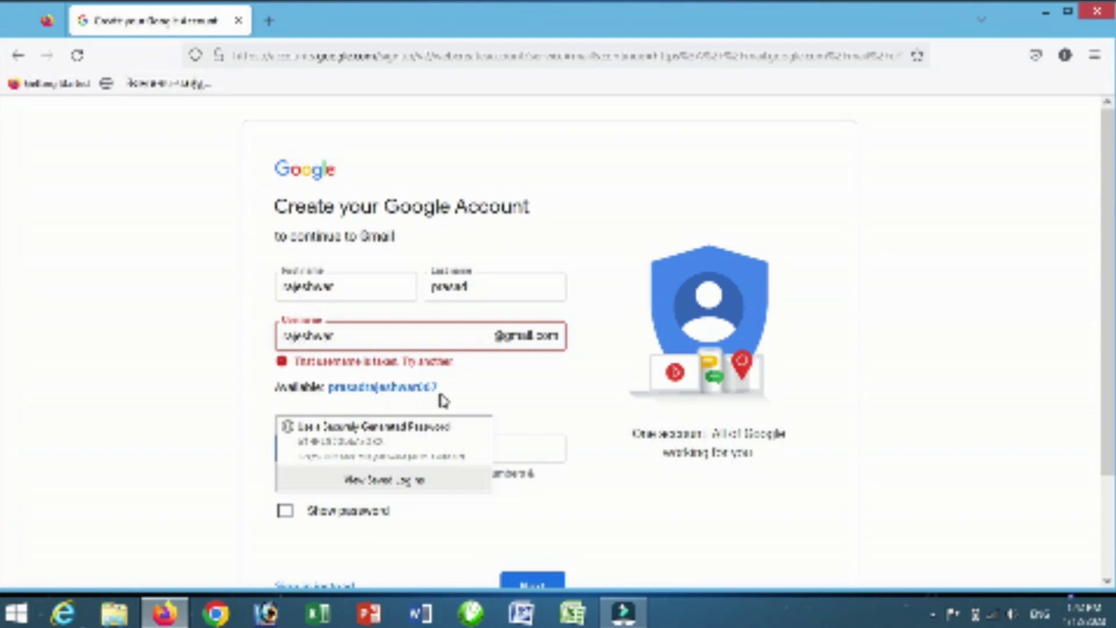
pyautogui.click(413, 386)
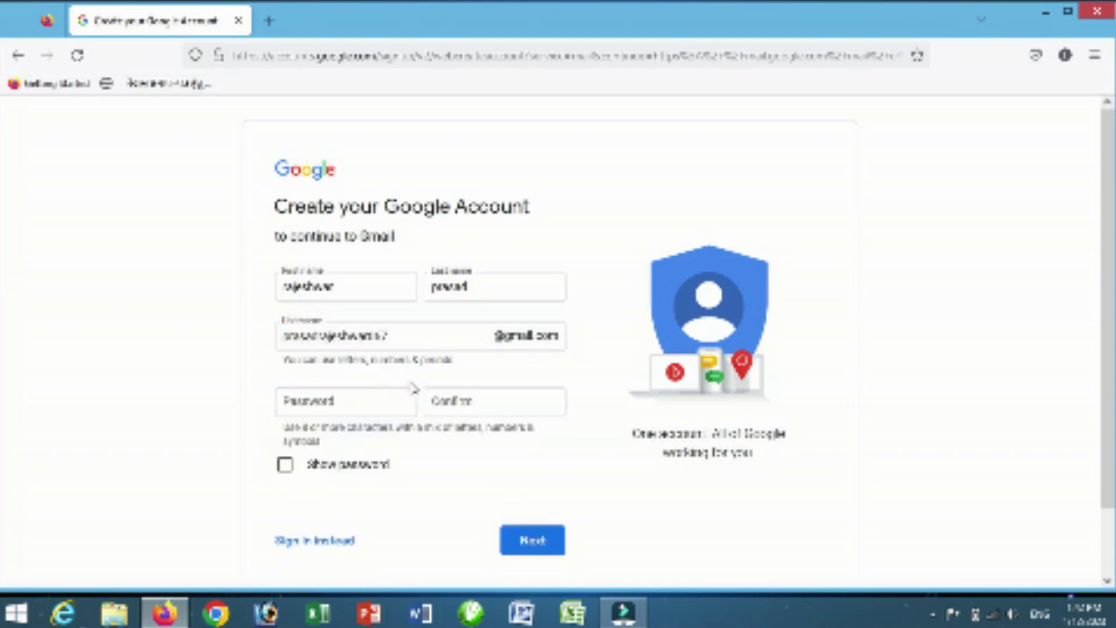
# Enter and confirm the account password, then submit the sign-up form.
pyautogui.click(340, 406)
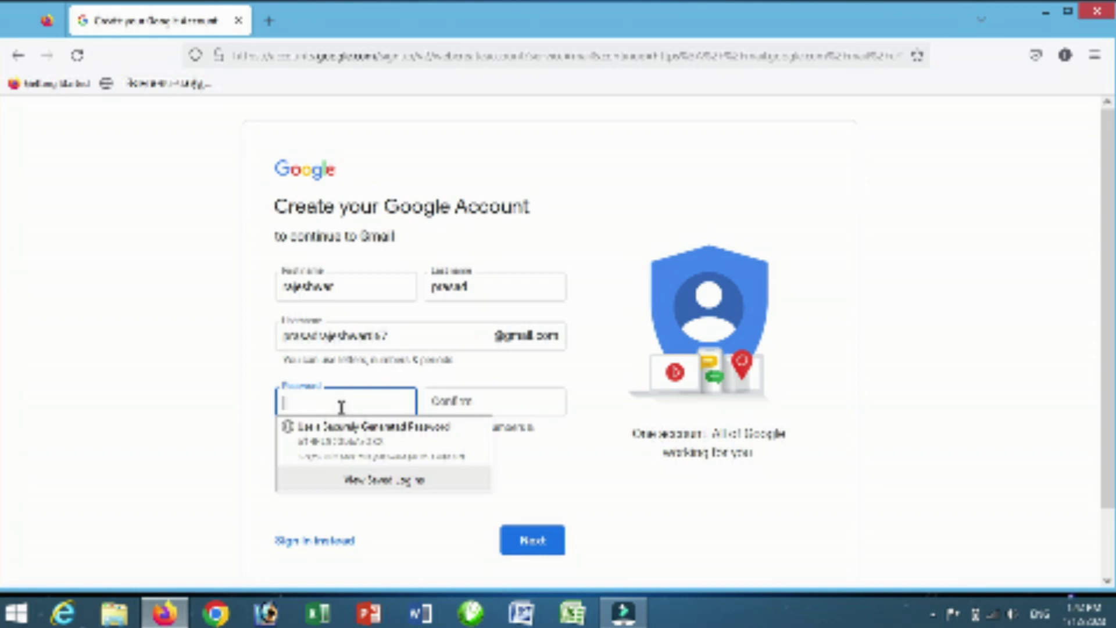
pyautogui.write('•••')
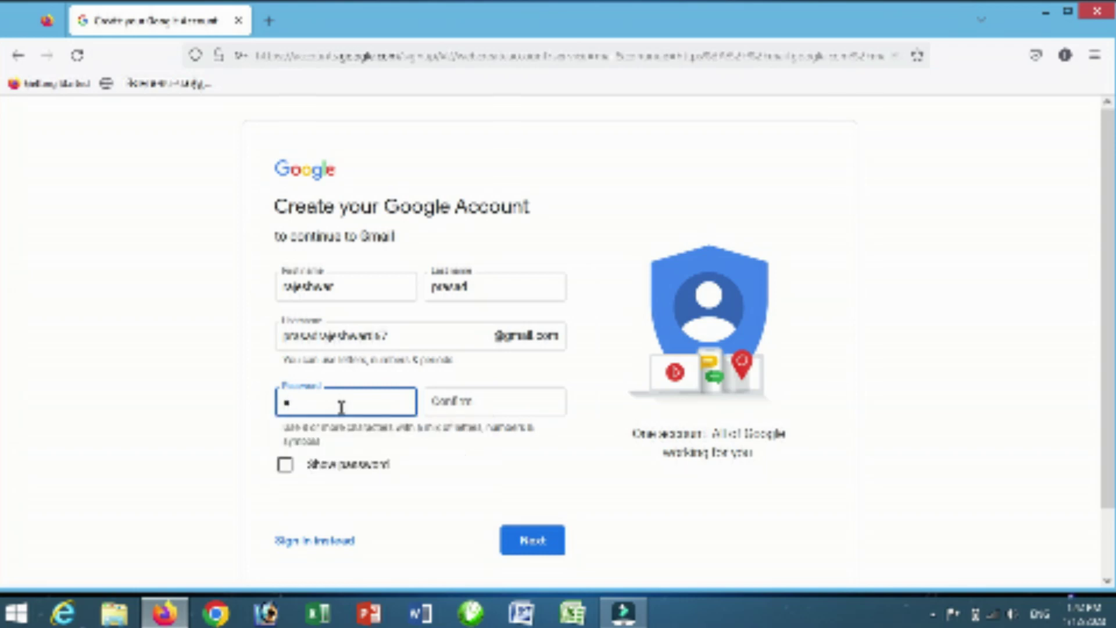
pyautogui.write('•••••••••••')
pyautogui.press('Tab')
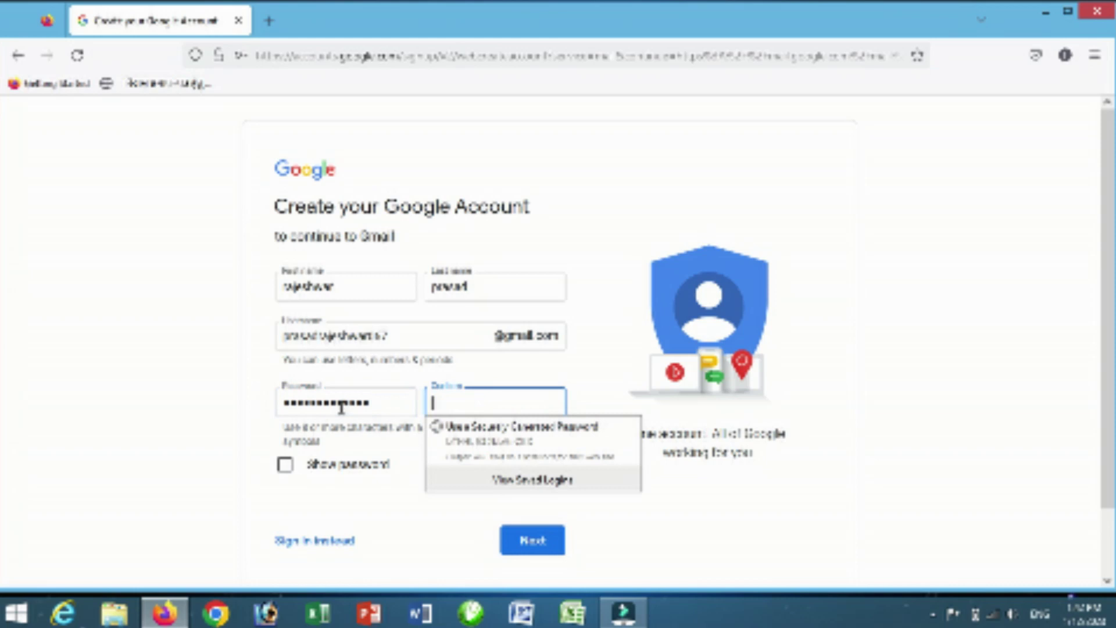
pyautogui.write('••••••••')
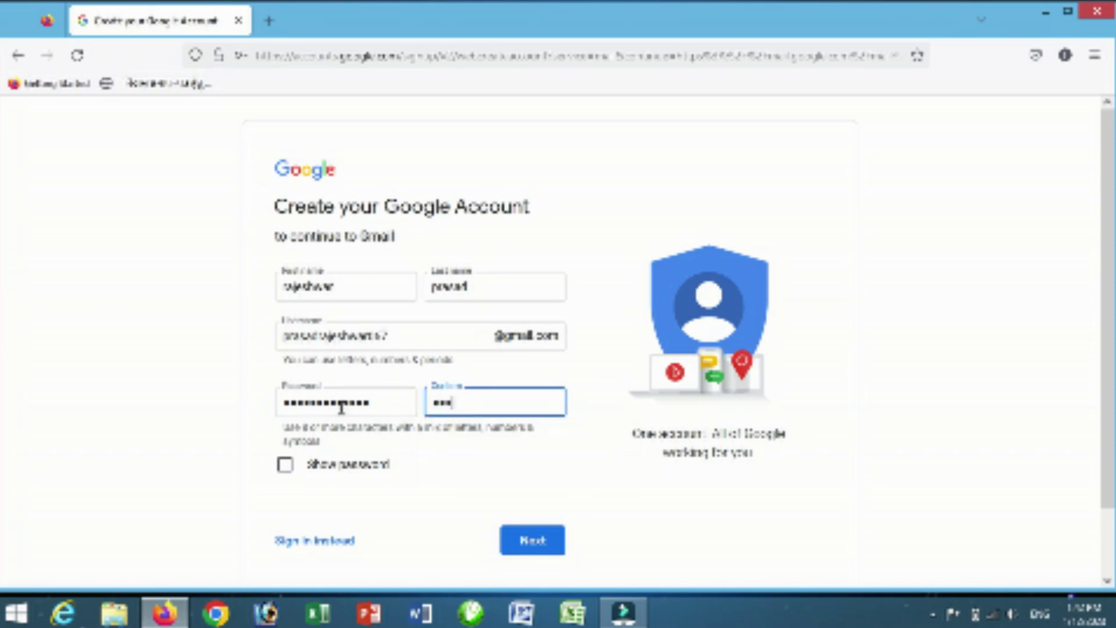
pyautogui.write('•••••')
pyautogui.click(526, 546)
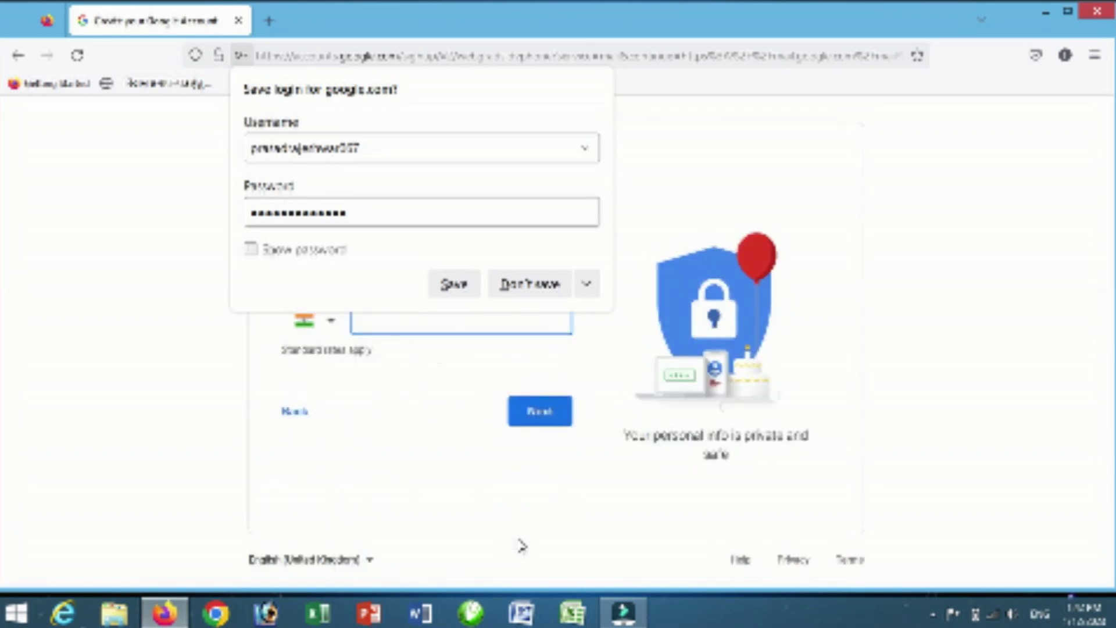
# Decline Firefox's offer to save the login and go to the Phone number field.
pyautogui.click(531, 287)
pyautogui.click(415, 320)
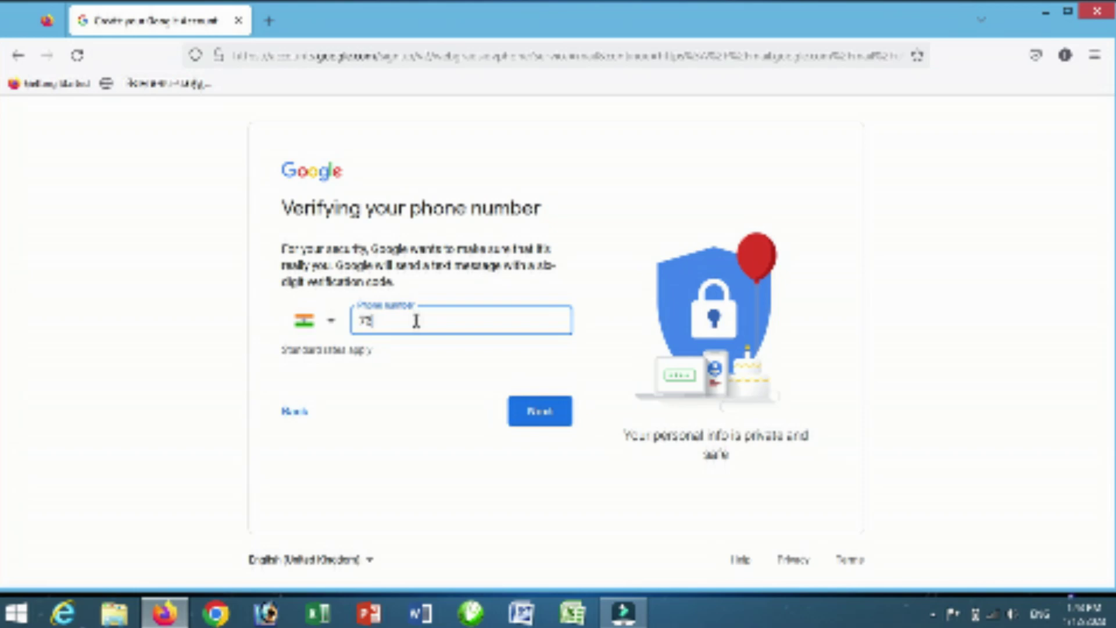
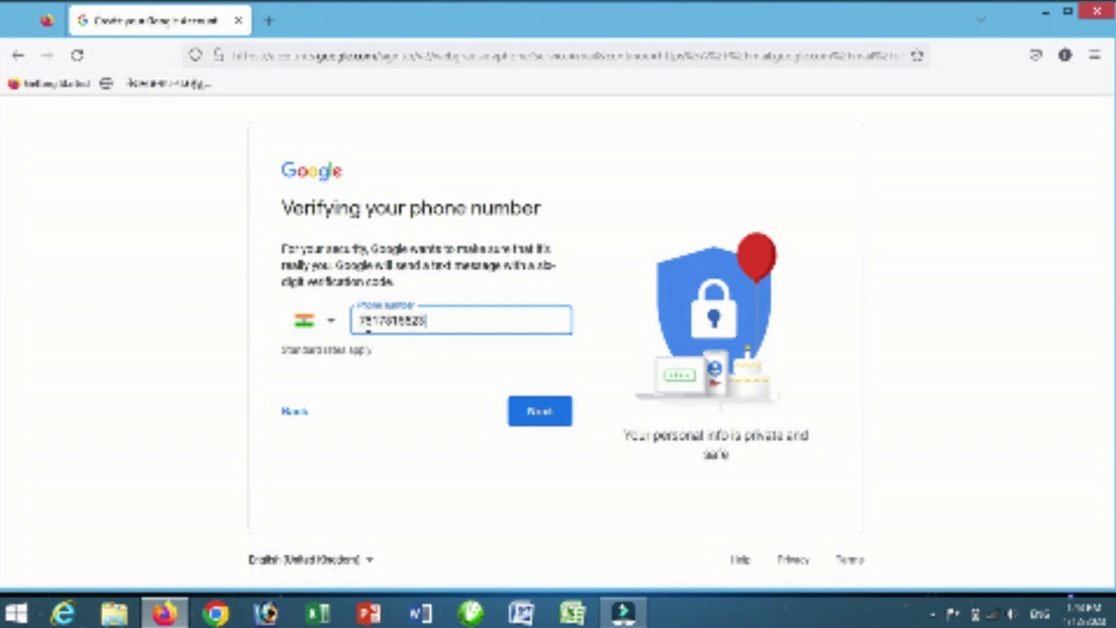
# Enter the phone number, check it, and submit it to receive a verification code.
pyautogui.doubleClick(433, 320)
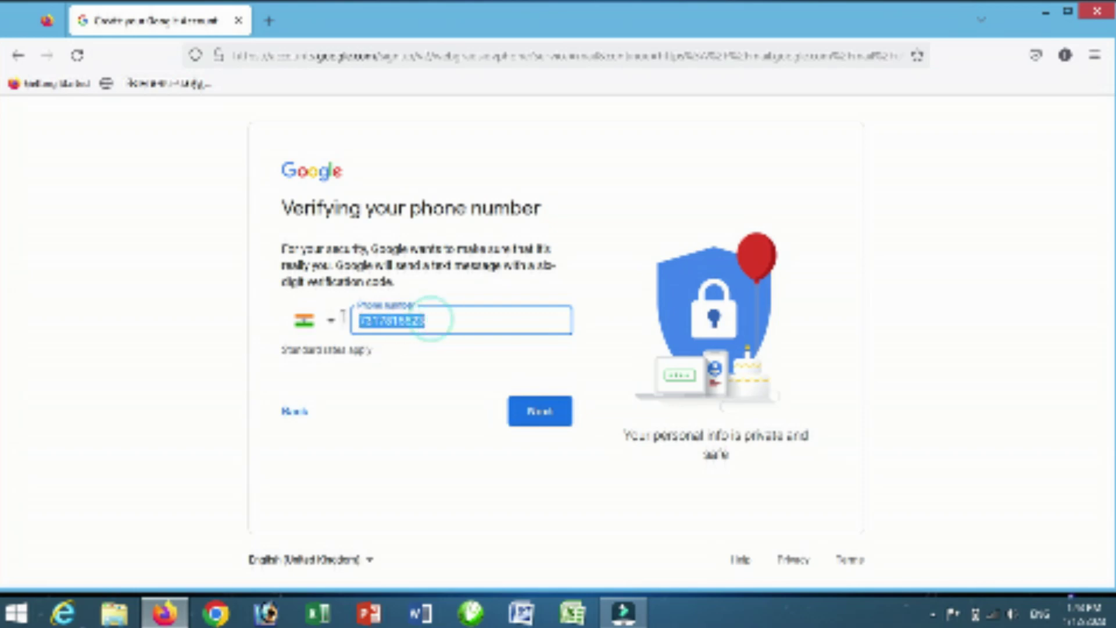
pyautogui.click(547, 429)
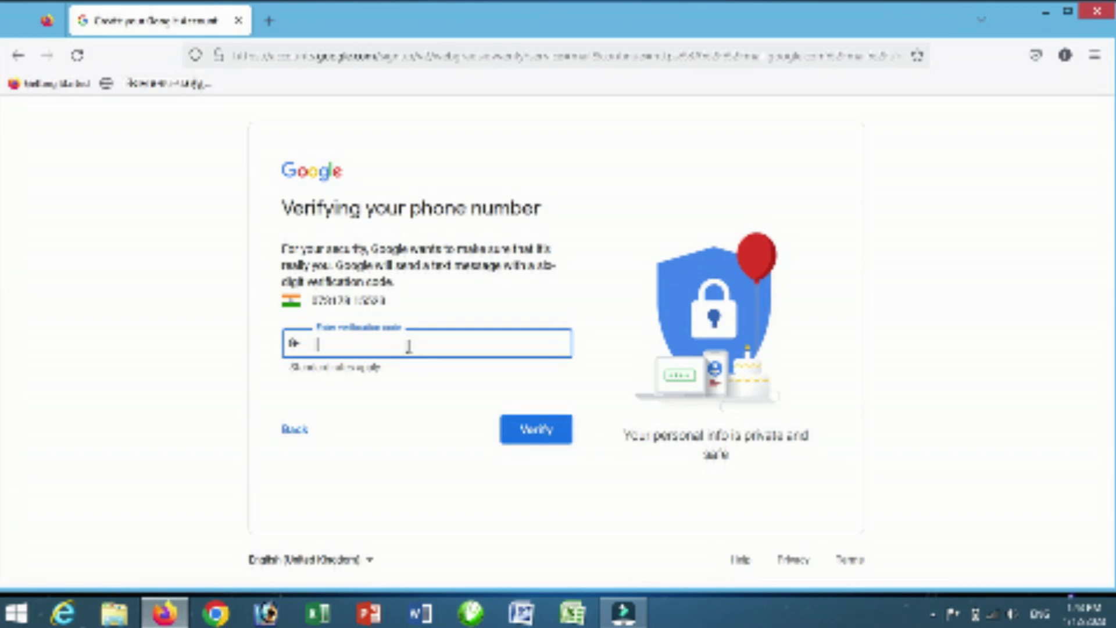
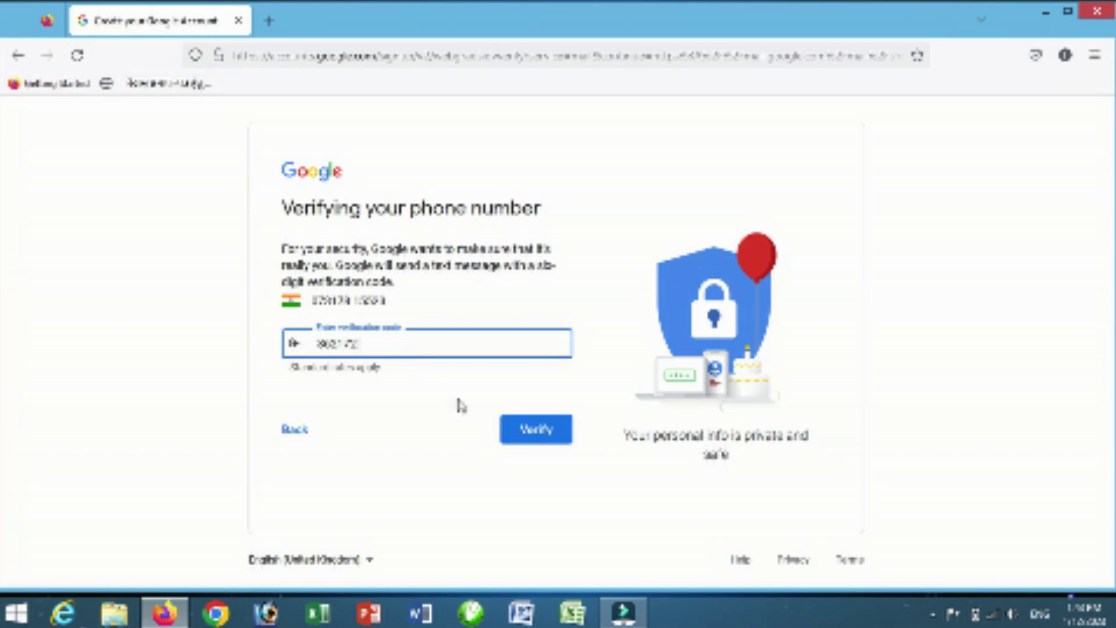
# Enter the received verification code and verify it.
pyautogui.click(536, 431)
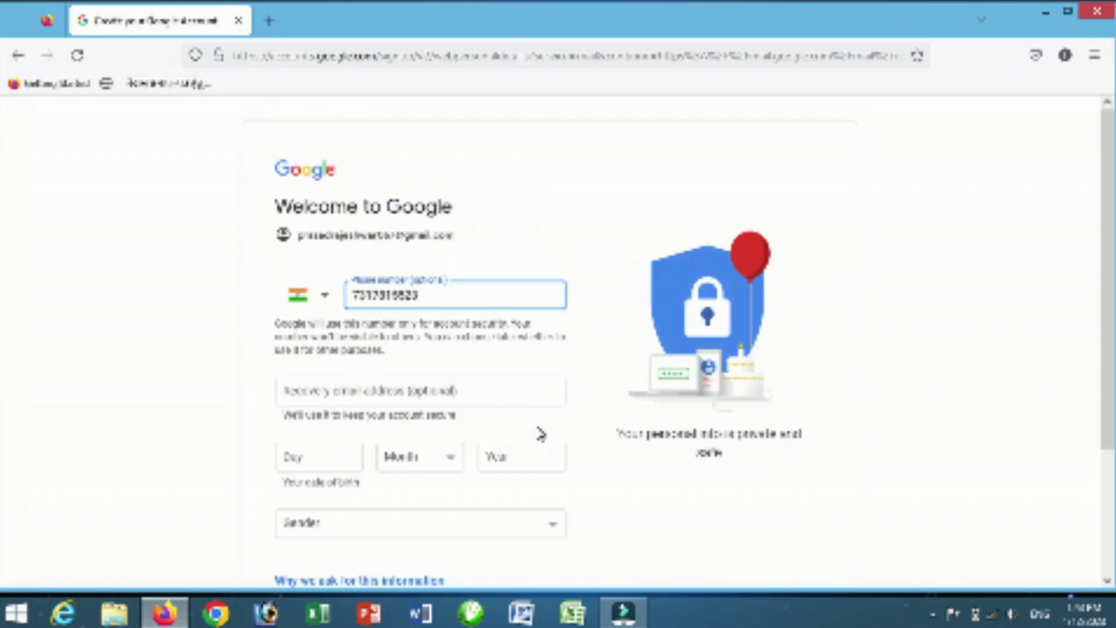
# Submit a birth date of August 2004 and gender Male on the Welcome to Google page.
pyautogui.scroll(-3, 442, 494)
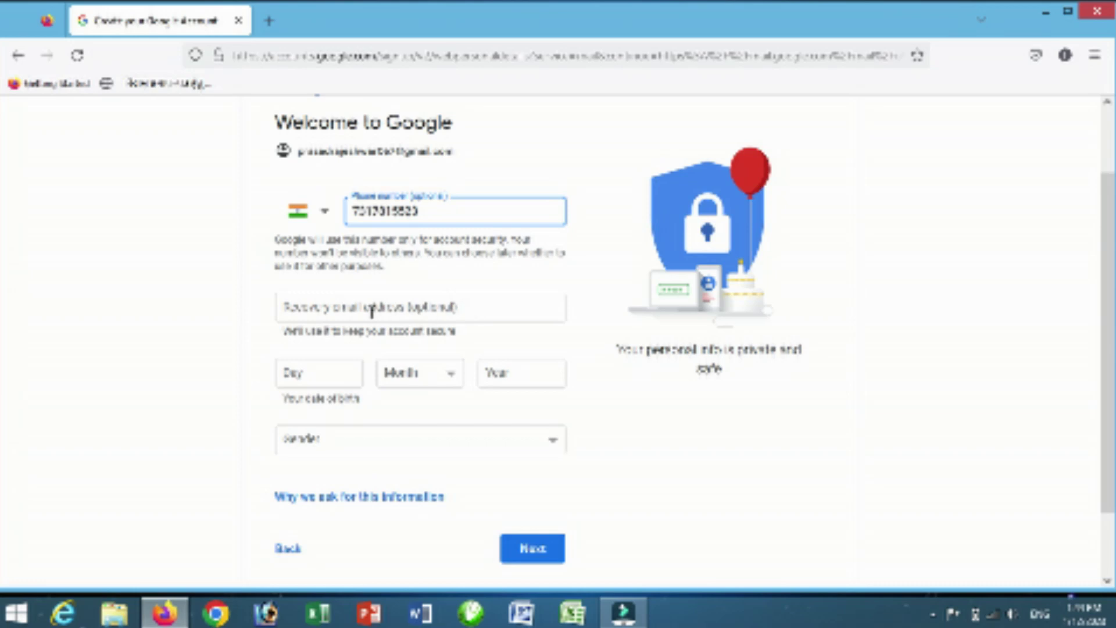
pyautogui.scroll(-3, 314, 329)
pyautogui.click(322, 297)
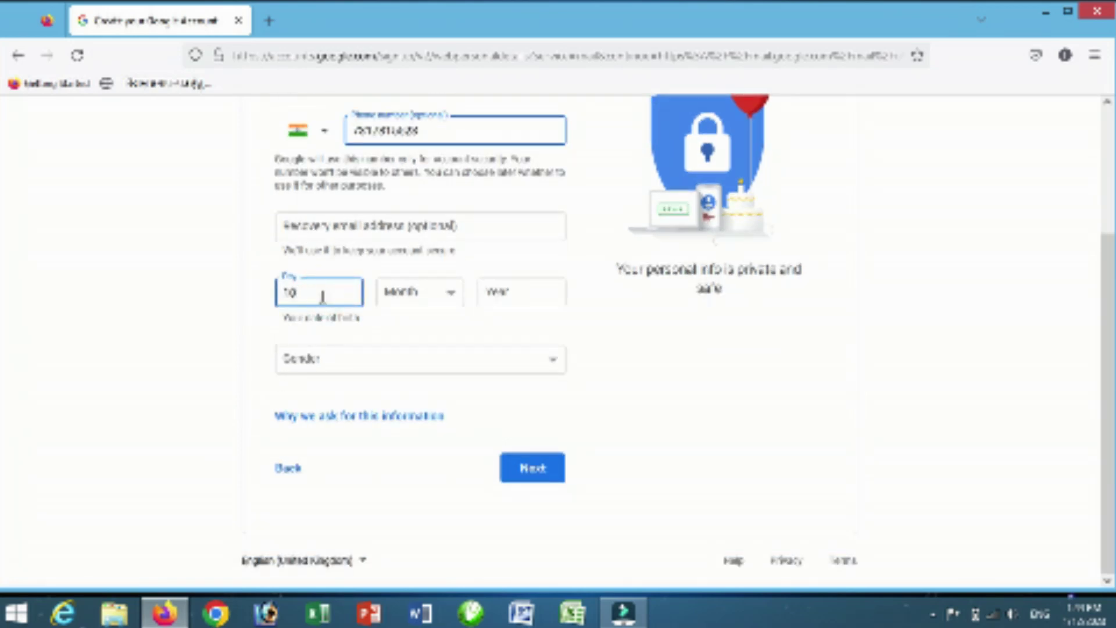
pyautogui.click(429, 298)
pyautogui.press('Tab')
pyautogui.write('2004')
pyautogui.click(420, 359)
pyautogui.click(308, 400)
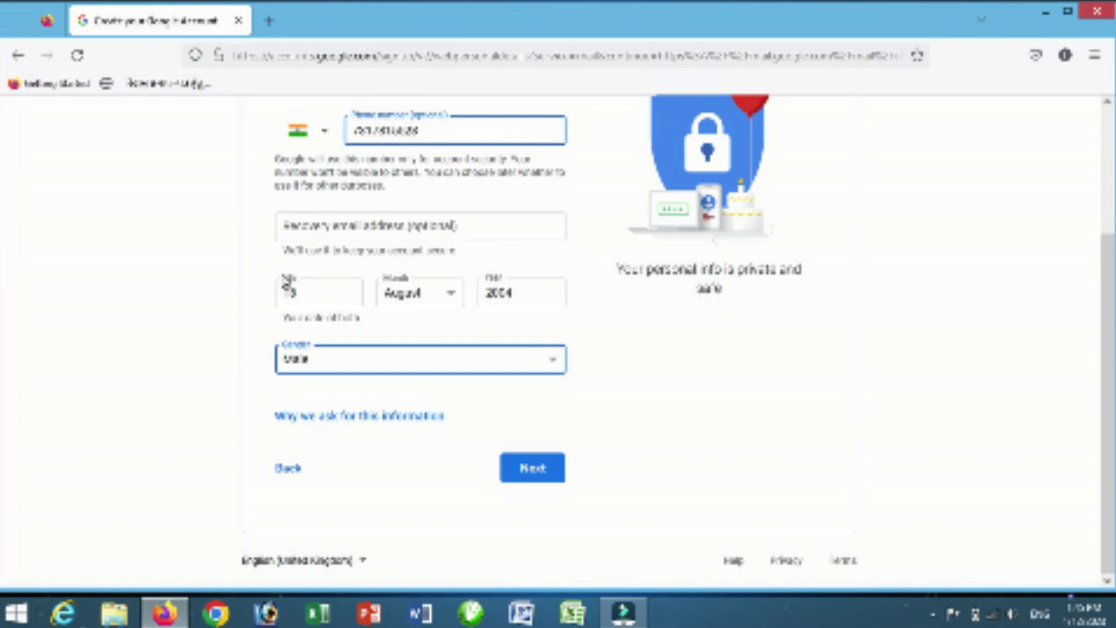
pyautogui.click(536, 474)
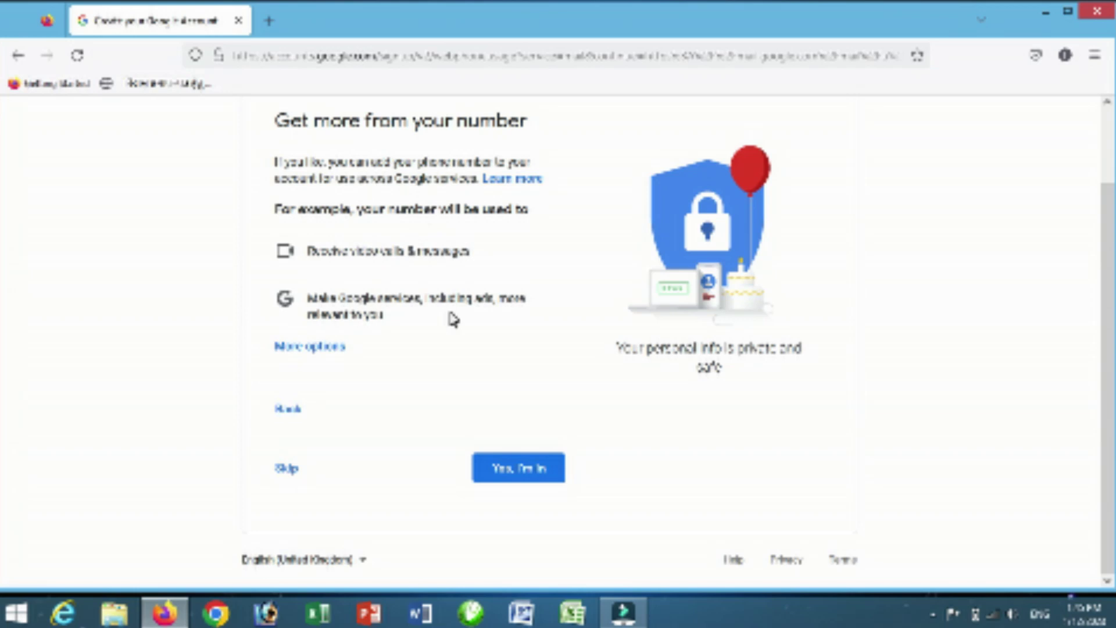
# Skip the Get more from your number offer and agree to Google's Privacy and Terms.
pyautogui.click(286, 472)
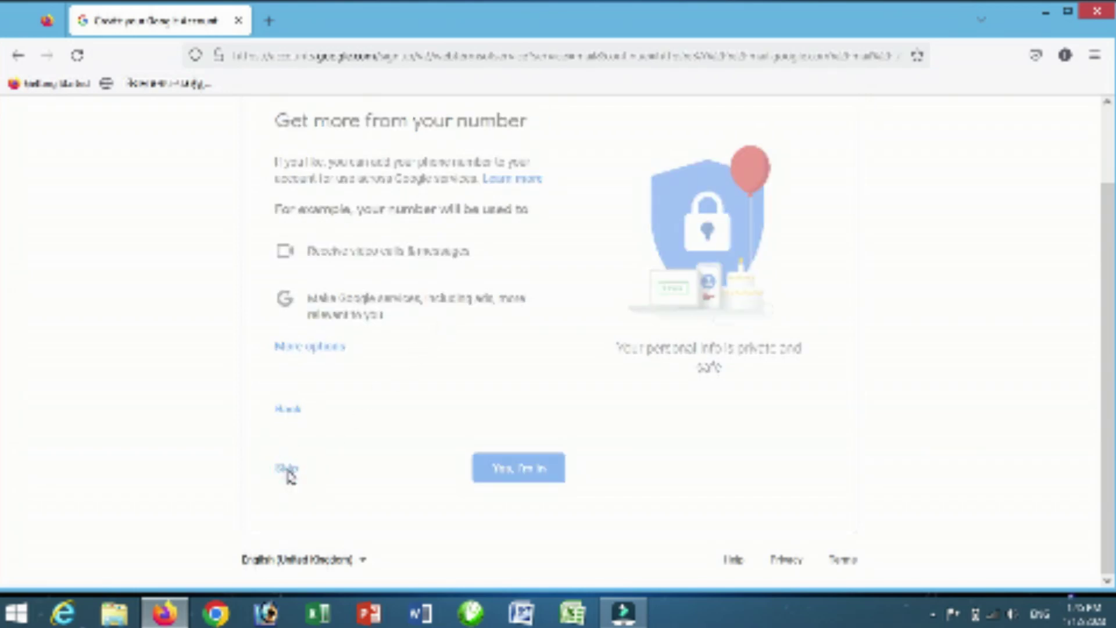
pyautogui.scroll(-15, 456, 417)
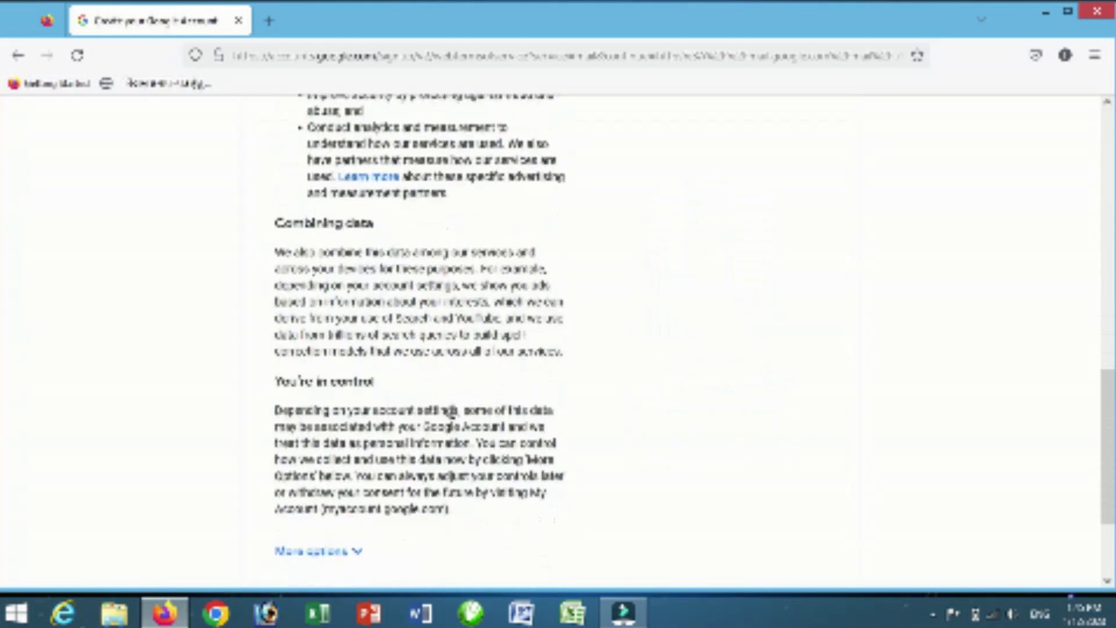
pyautogui.click(530, 481)
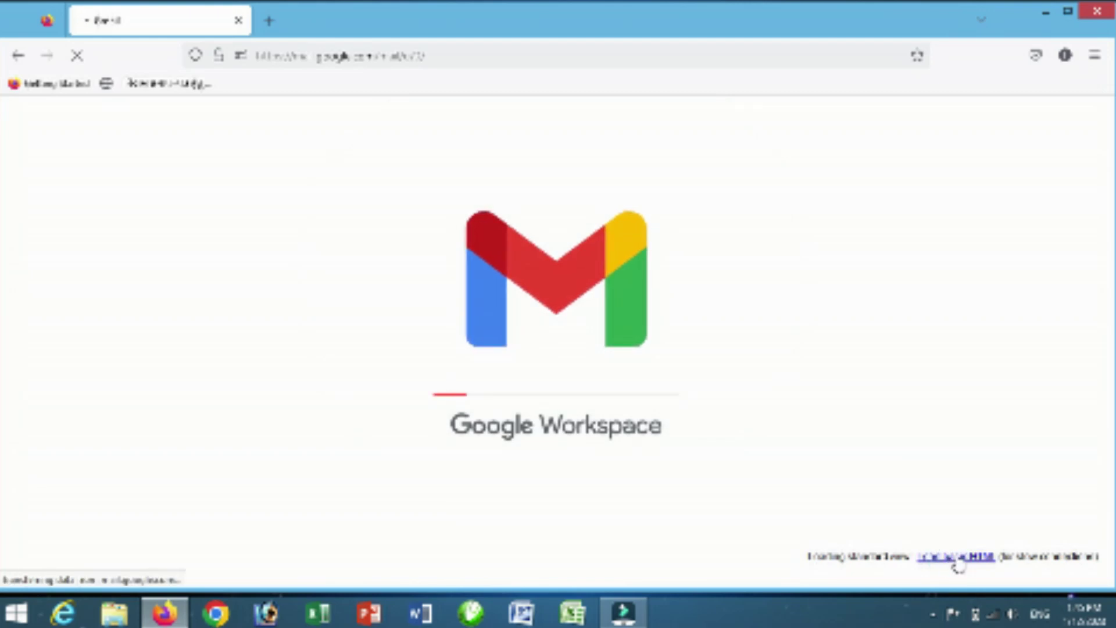
# Load Gmail in the basic HTML view and confirm you'd like to use HTML Gmail.
pyautogui.click(957, 558)
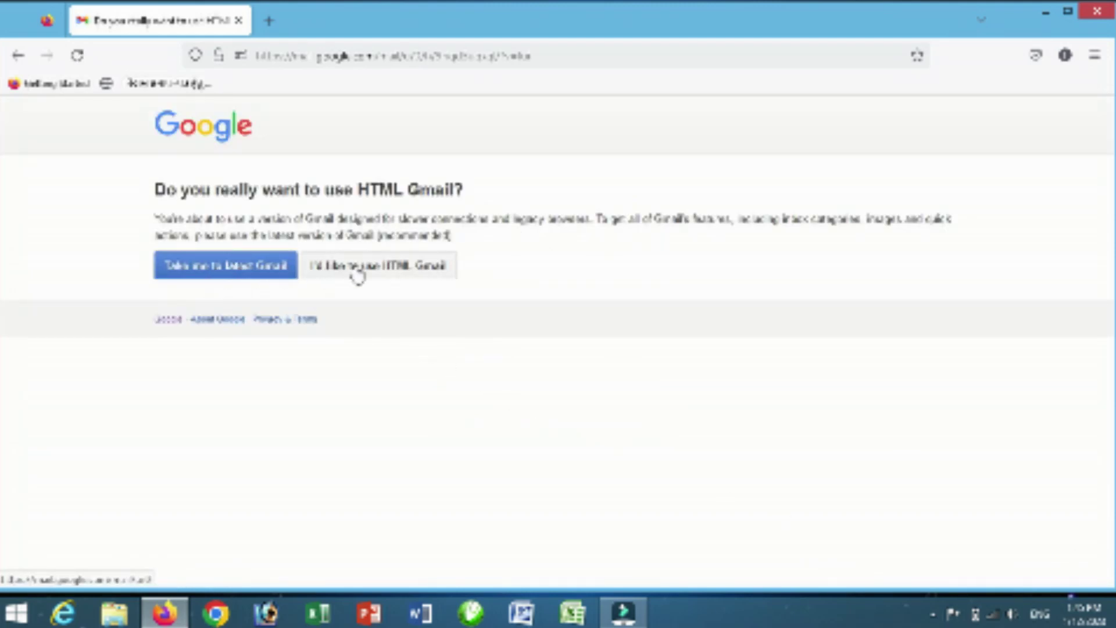
pyautogui.click(256, 274)
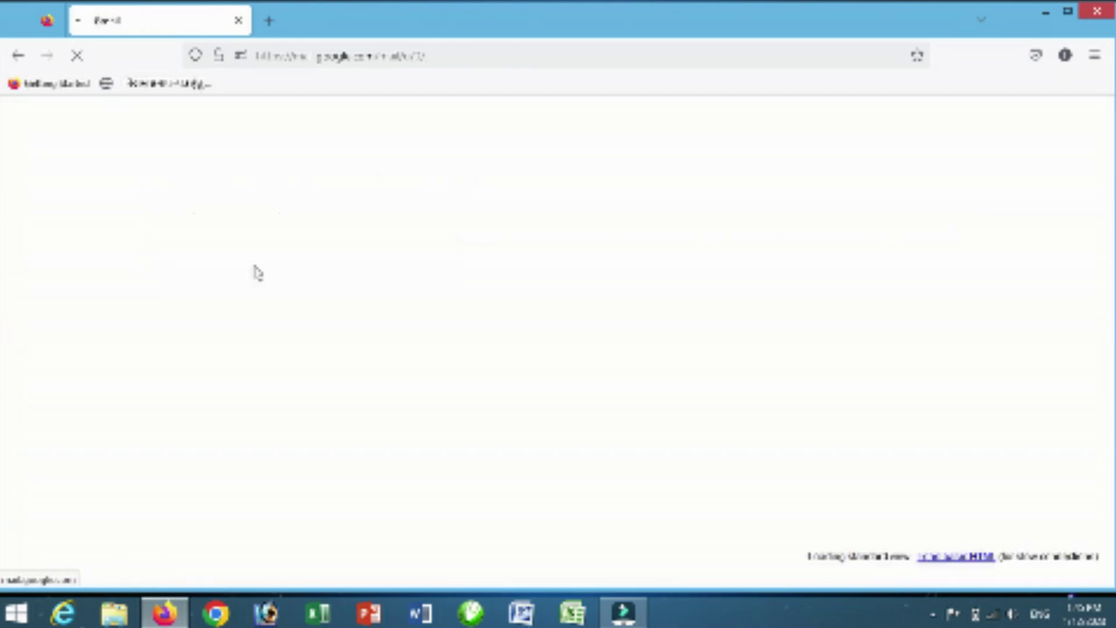
pyautogui.click(948, 561)
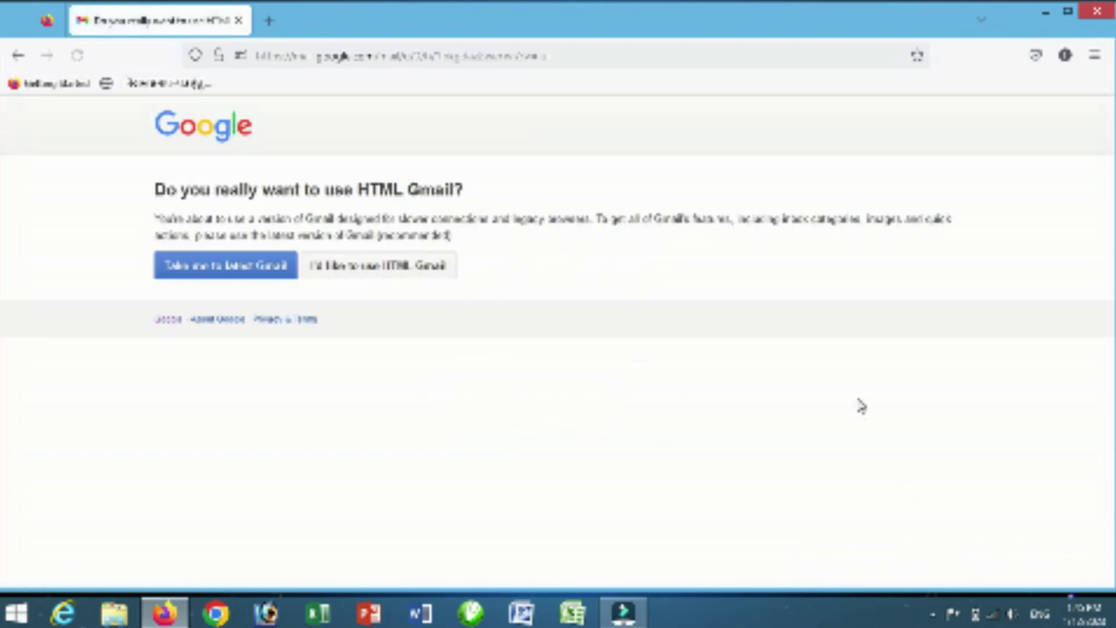
pyautogui.click(382, 270)
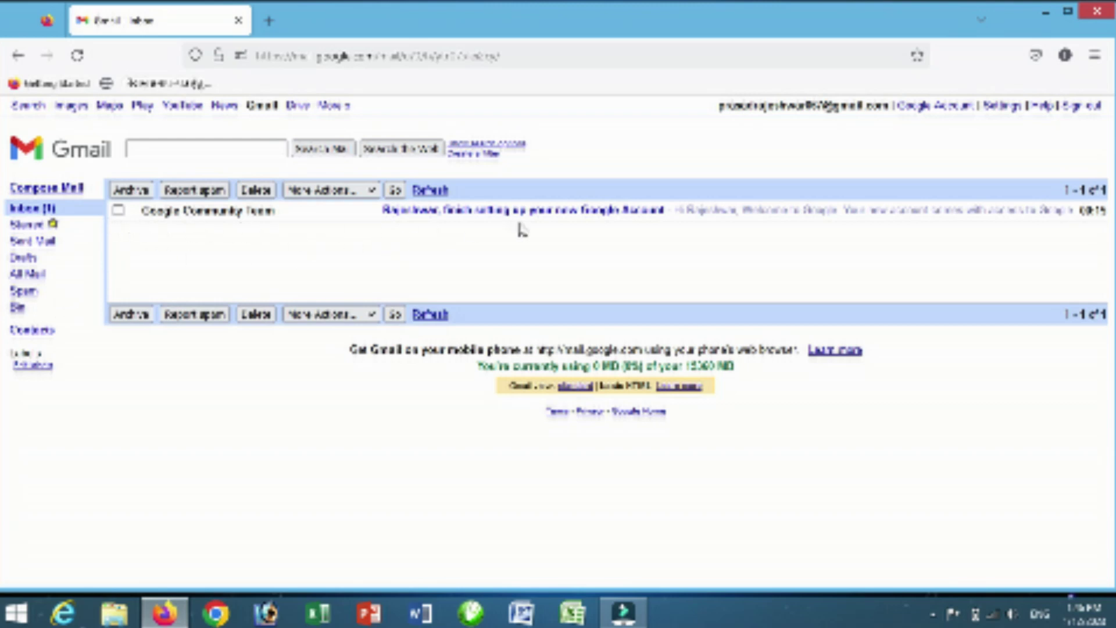
# Open the Google Community Team welcome email and read its account tips down to the reply area.
pyautogui.click(407, 212)
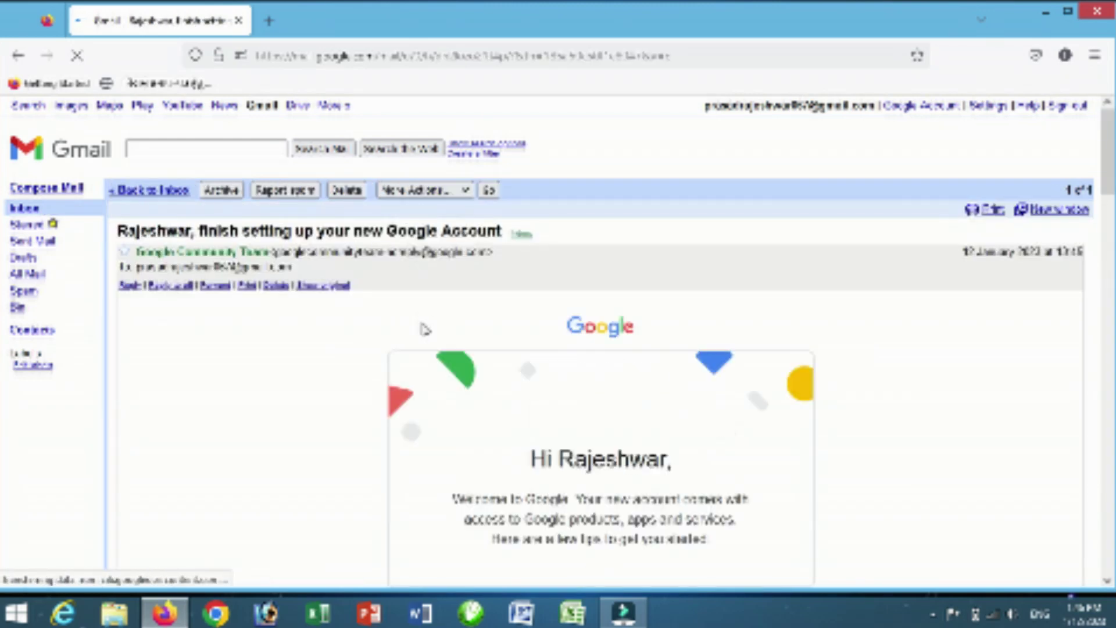
pyautogui.scroll(-3, 424, 326)
pyautogui.scroll(-3, 622, 366)
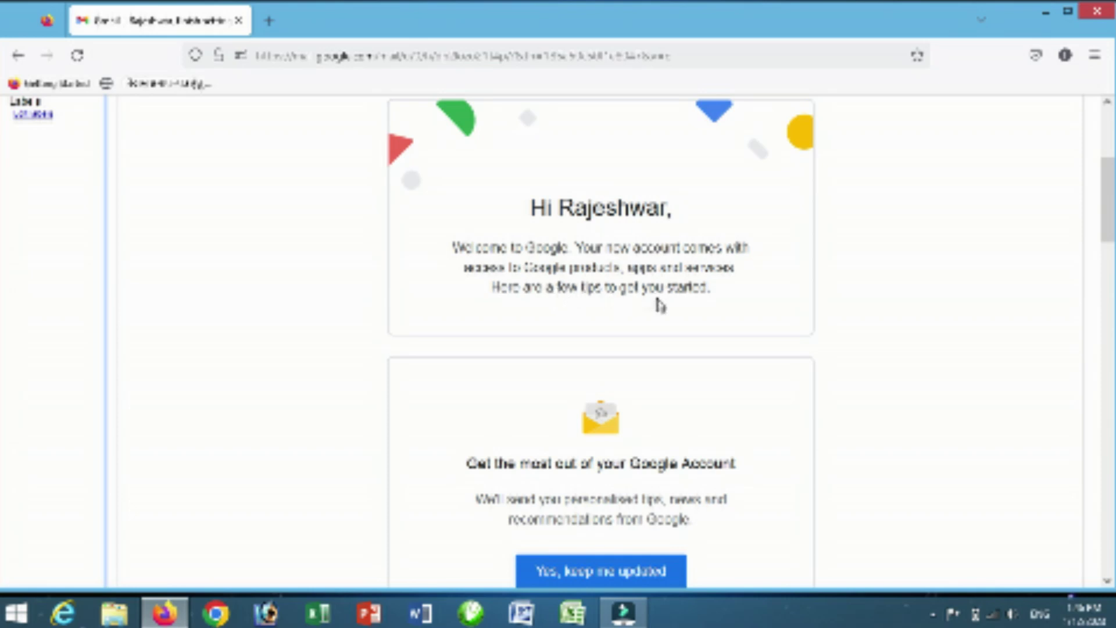
pyautogui.scroll(-4, 679, 361)
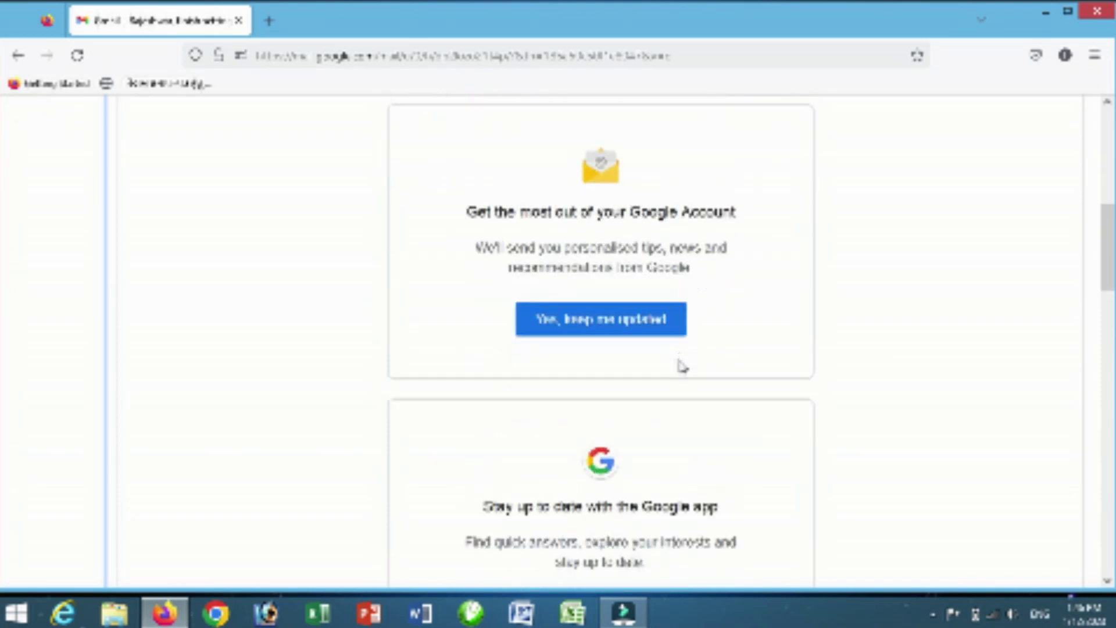
pyautogui.scroll(-12, 682, 365)
pyautogui.scroll(-5, 683, 367)
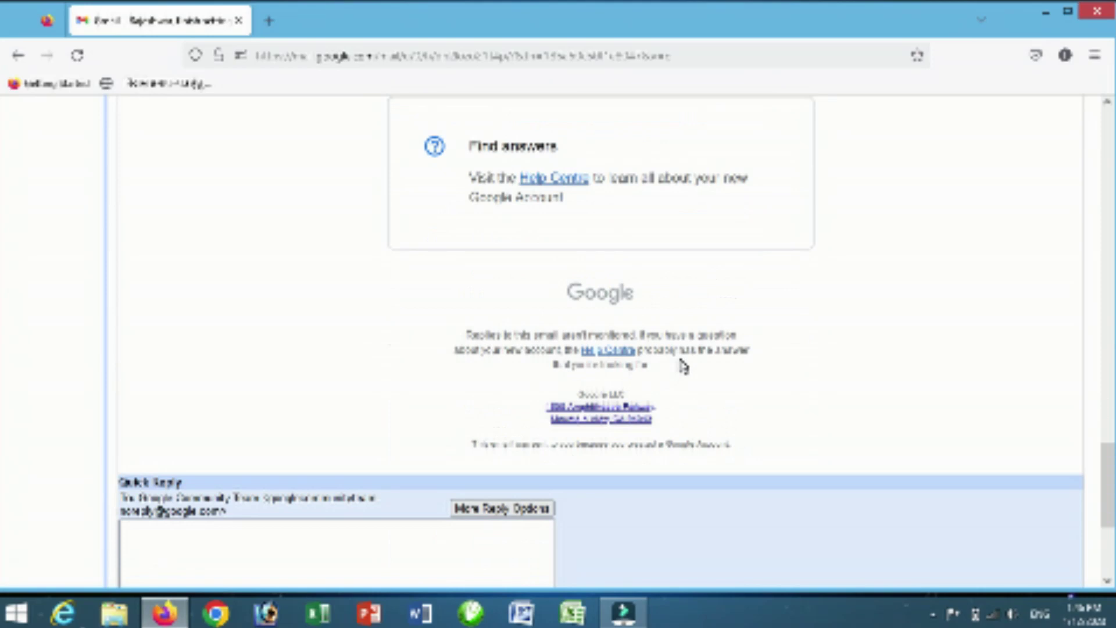